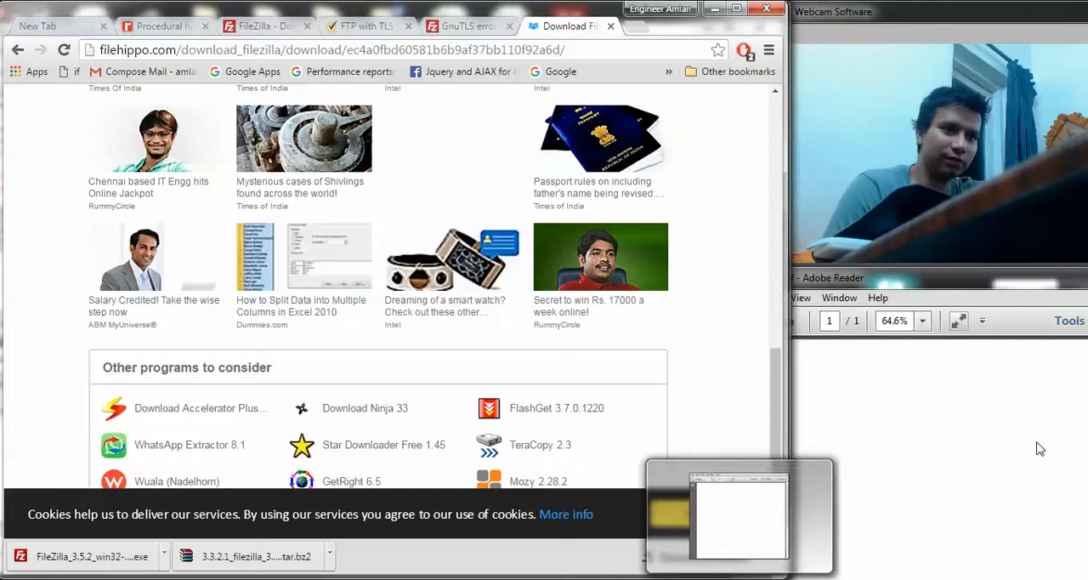
# Bring FileZilla to the front and review the log of failed connections to ftp.playvilla.net
pyautogui.click(995, 413)
pyautogui.click(183, 578)
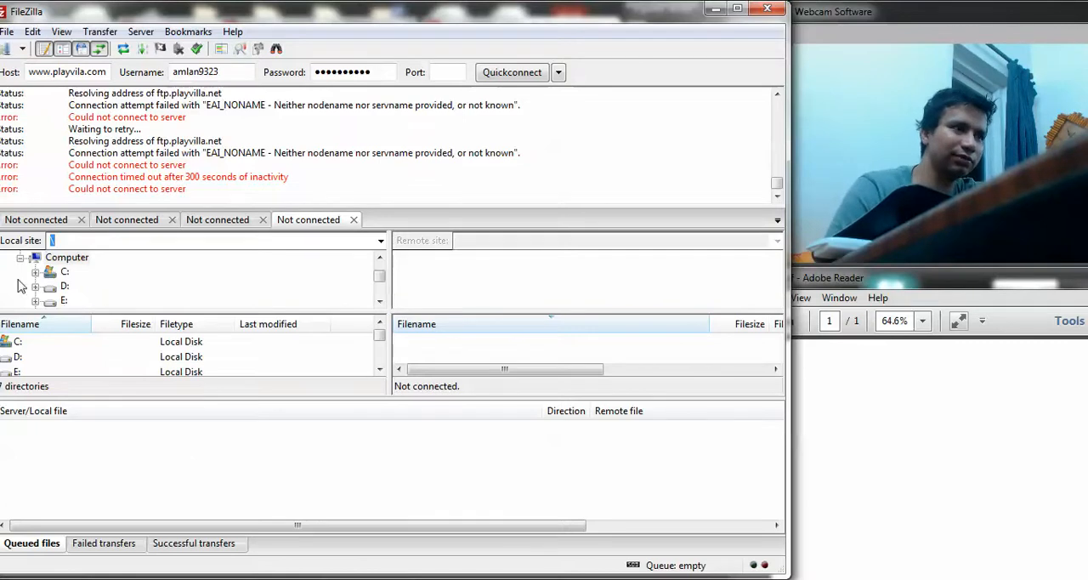
pyautogui.scroll(3, 223, 141)
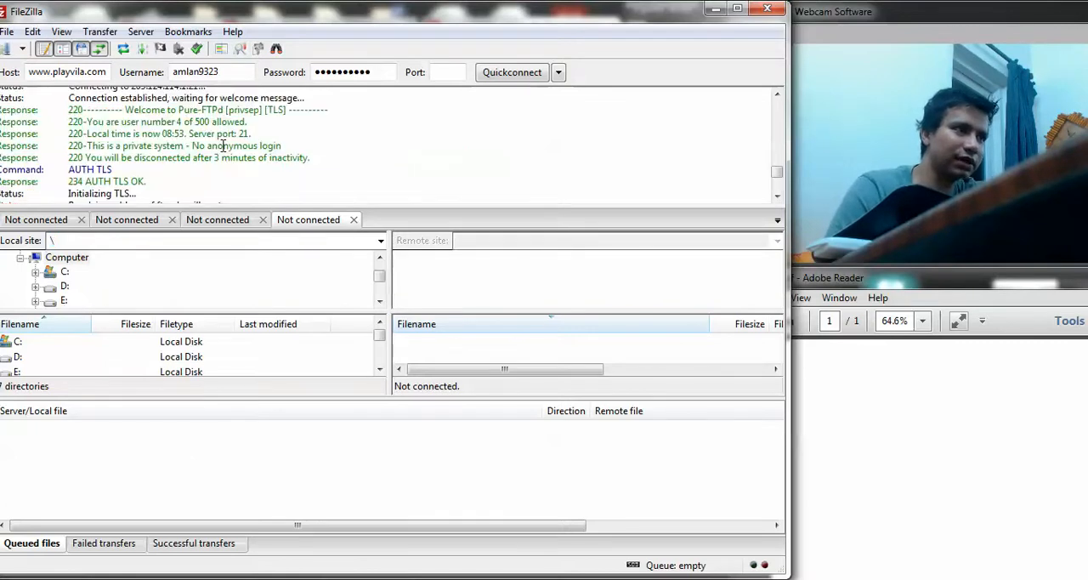
pyautogui.scroll(-1, 122, 146)
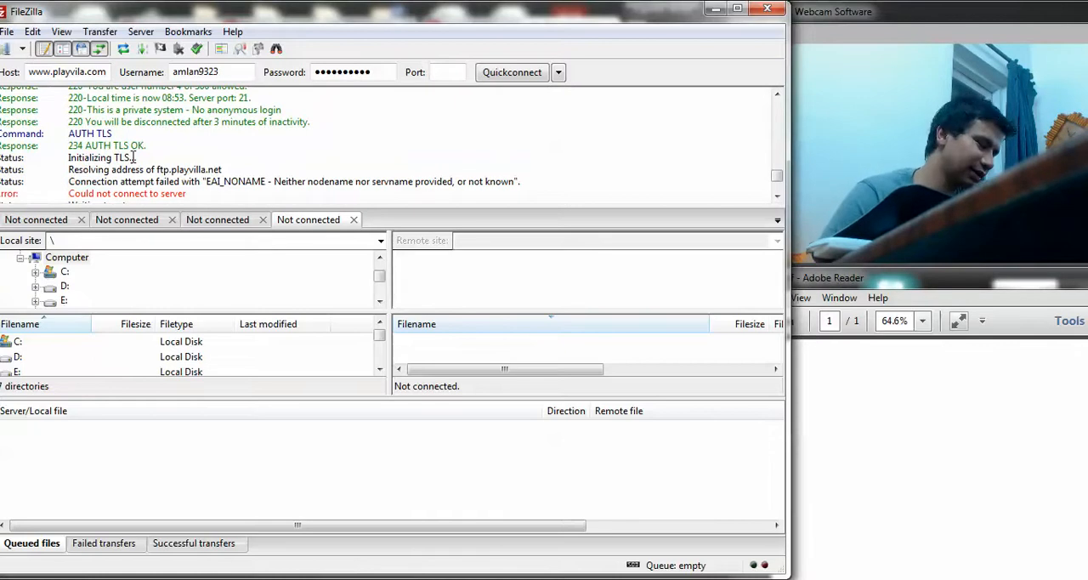
pyautogui.click(10, 34)
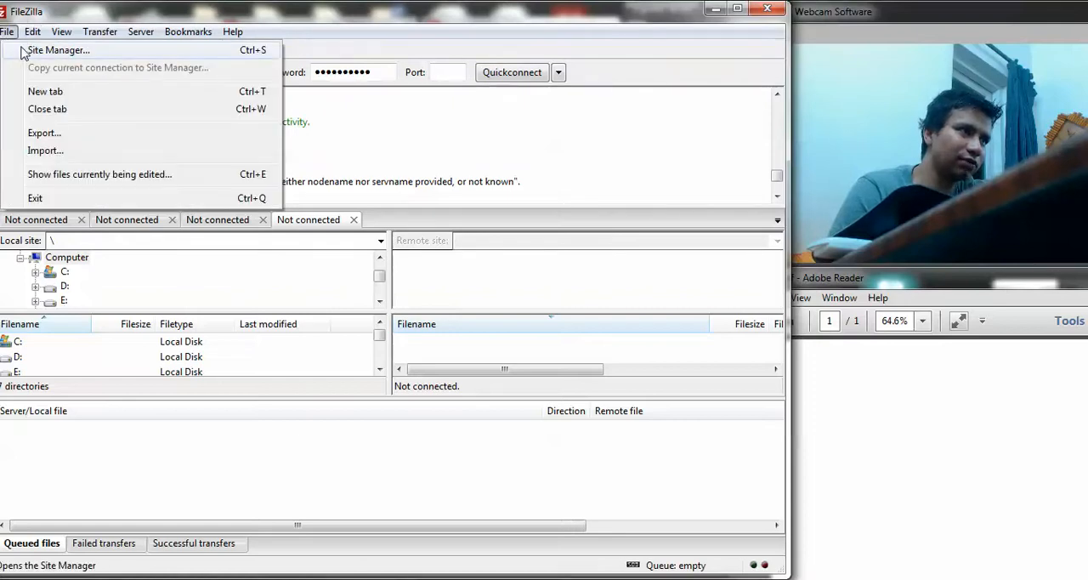
pyautogui.click(57, 50)
pyautogui.click(499, 250)
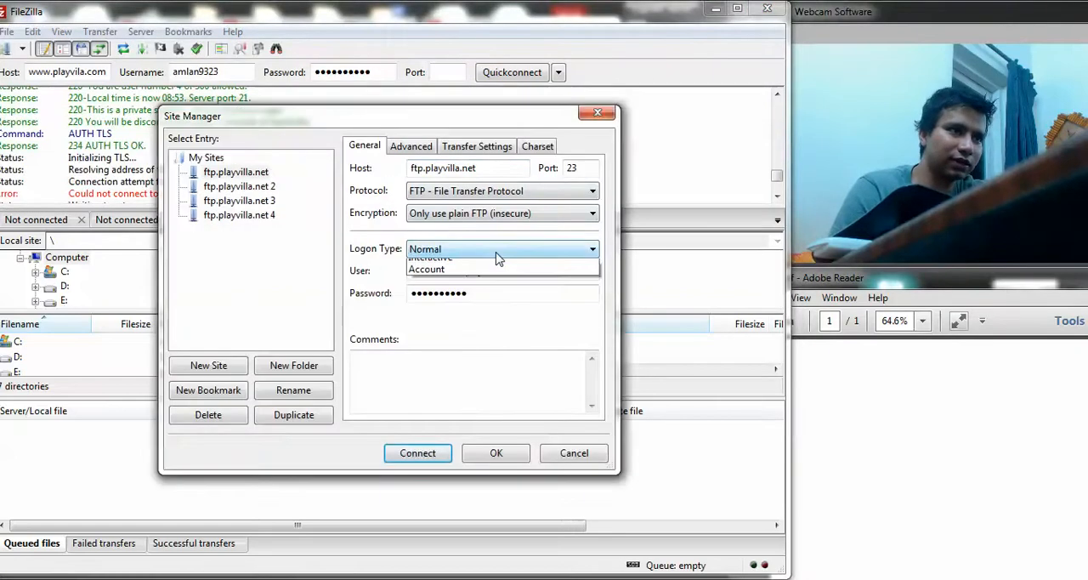
pyautogui.click(488, 217)
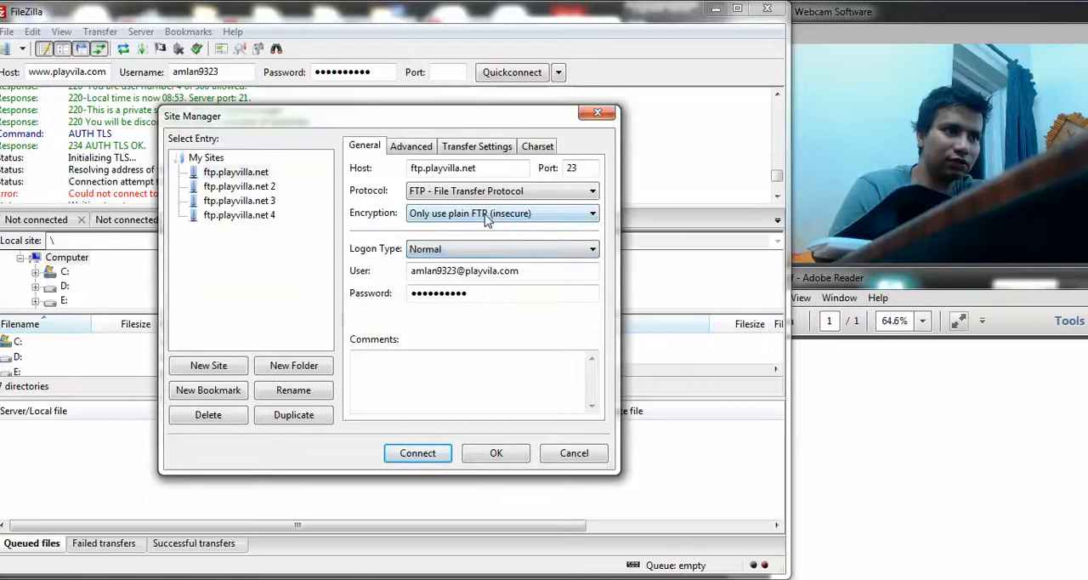
pyautogui.click(479, 266)
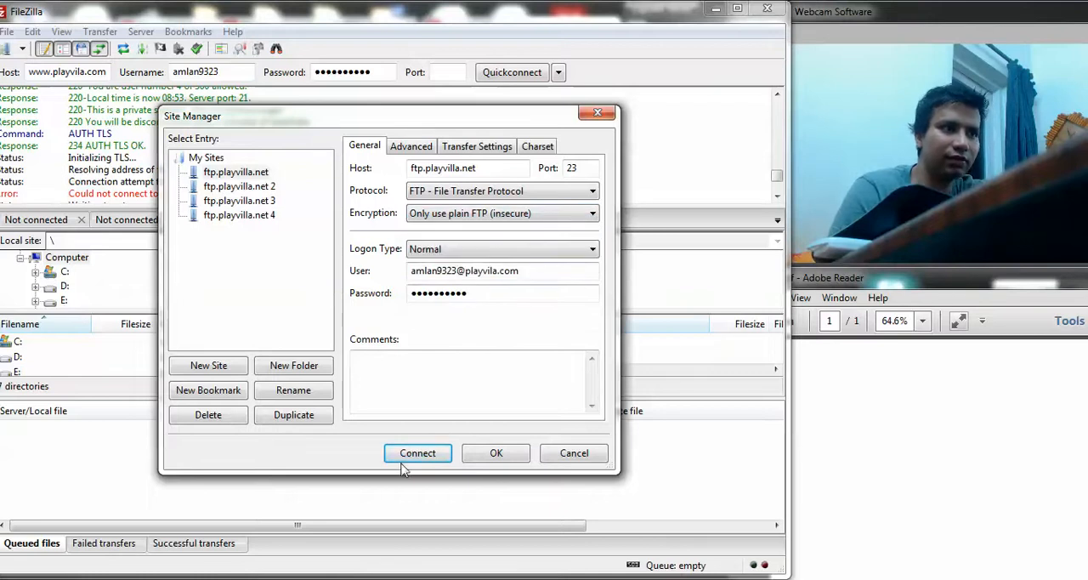
pyautogui.click(596, 112)
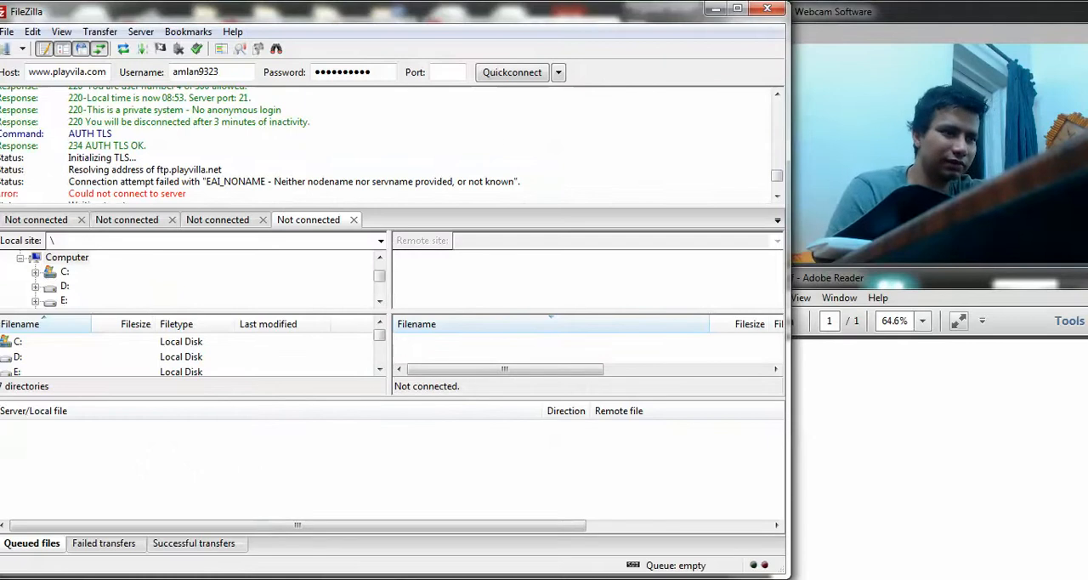
pyautogui.hotkey('alt', 'Tab')
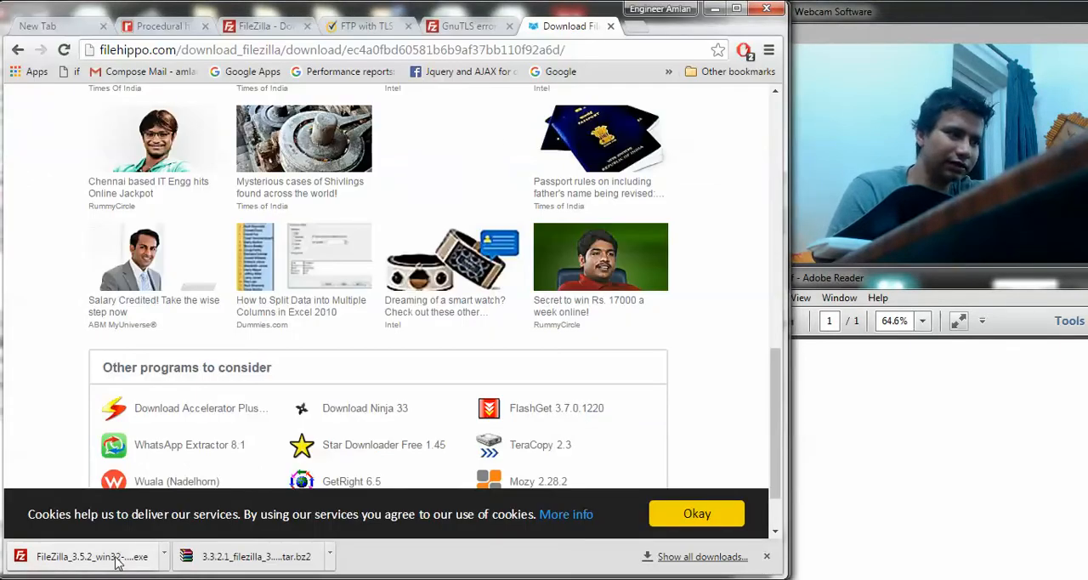
# Launch the downloaded FileZilla 3.5.2 installer from its folder and allow it to run
pyautogui.rightClick(130, 554)
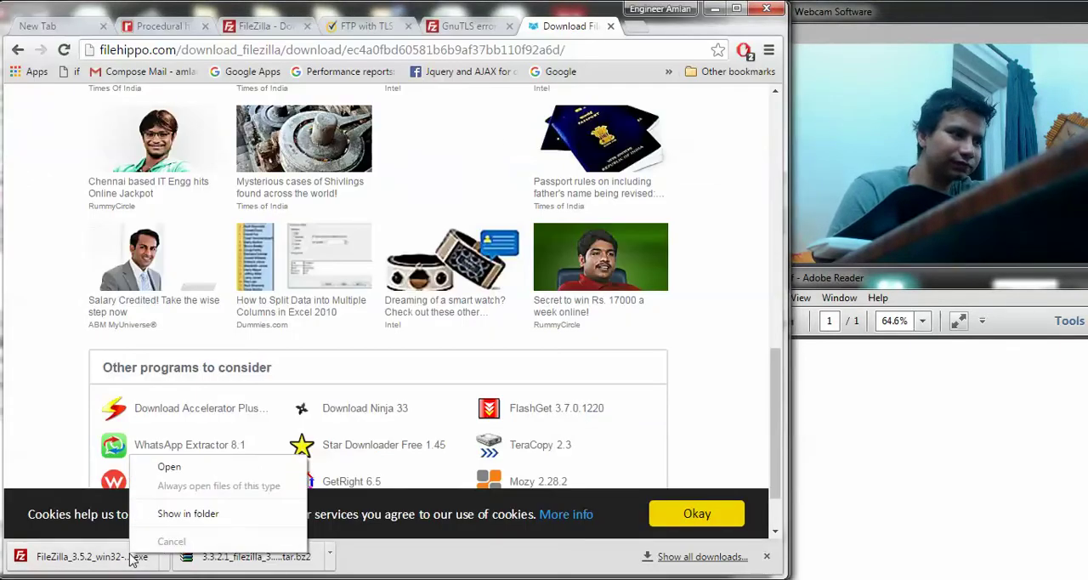
pyautogui.click(180, 515)
pyautogui.doubleClick(406, 417)
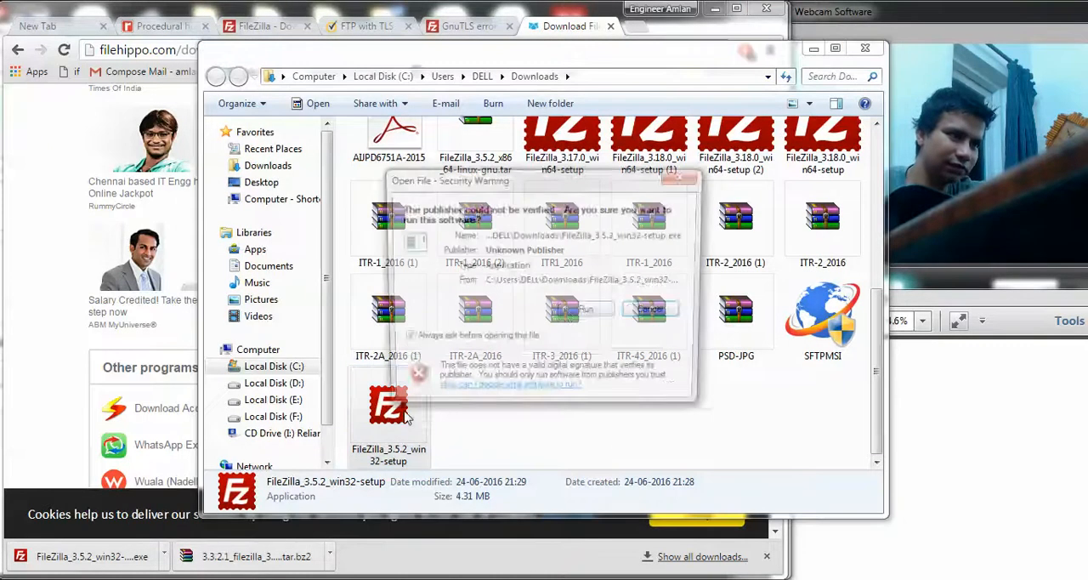
pyautogui.click(569, 312)
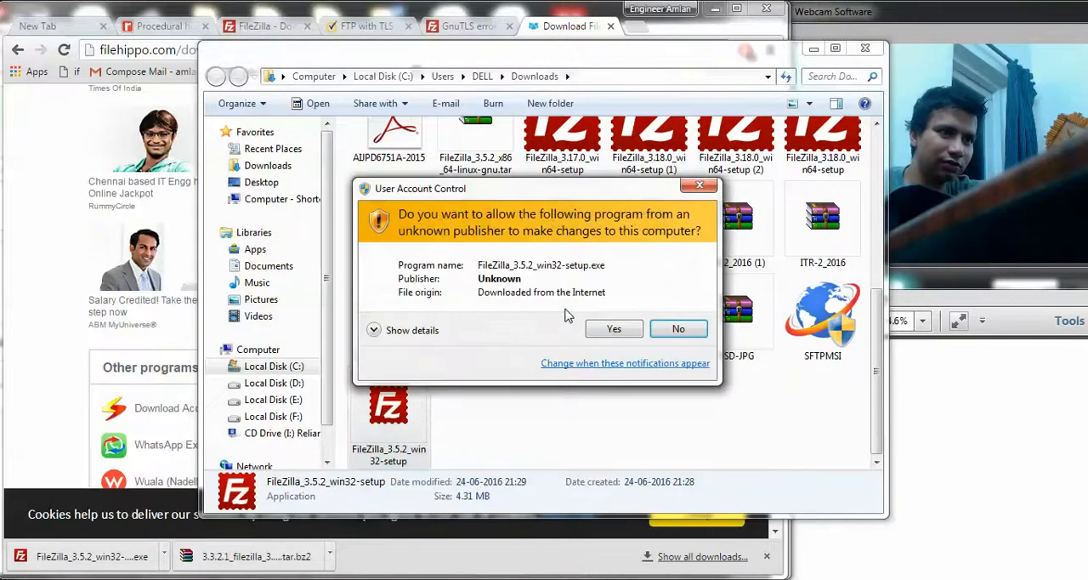
pyautogui.click(614, 330)
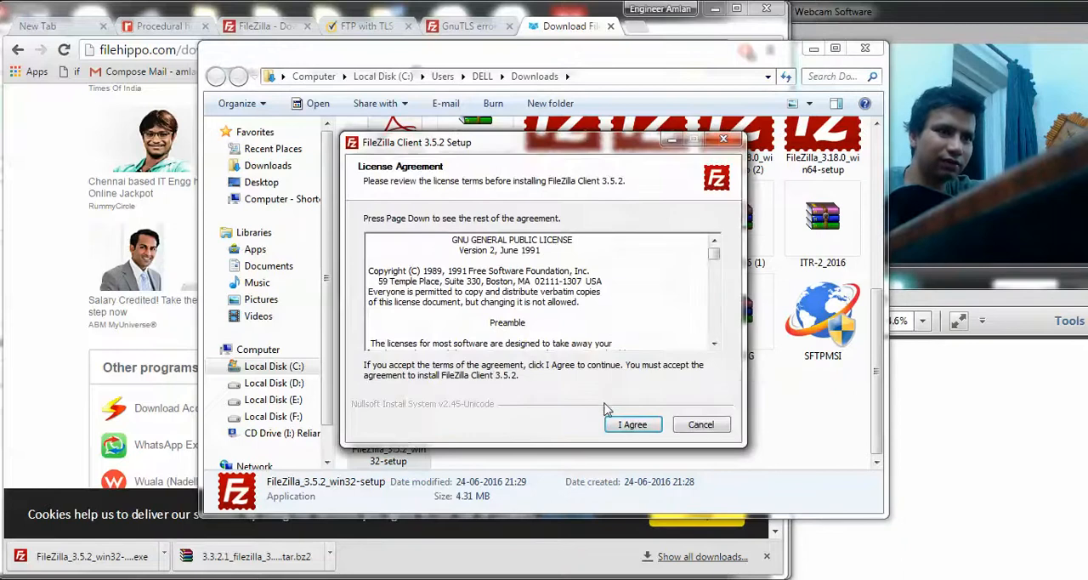
# Accept the GPL license, choose Downgrade with previous settings, and quit the running FileZilla
pyautogui.click(631, 424)
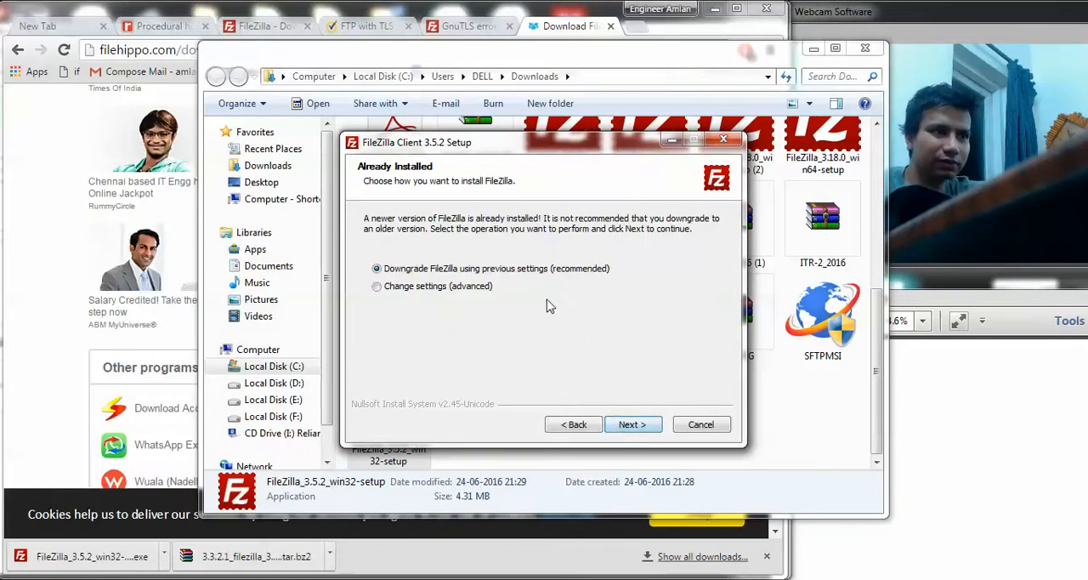
pyautogui.click(629, 425)
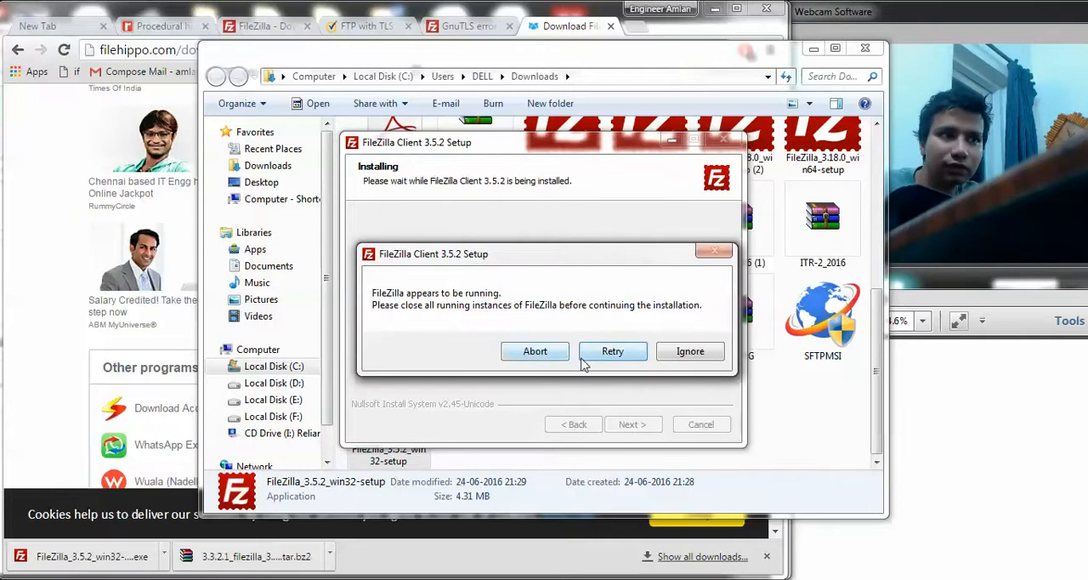
pyautogui.hotkey('alt', 'Tab')
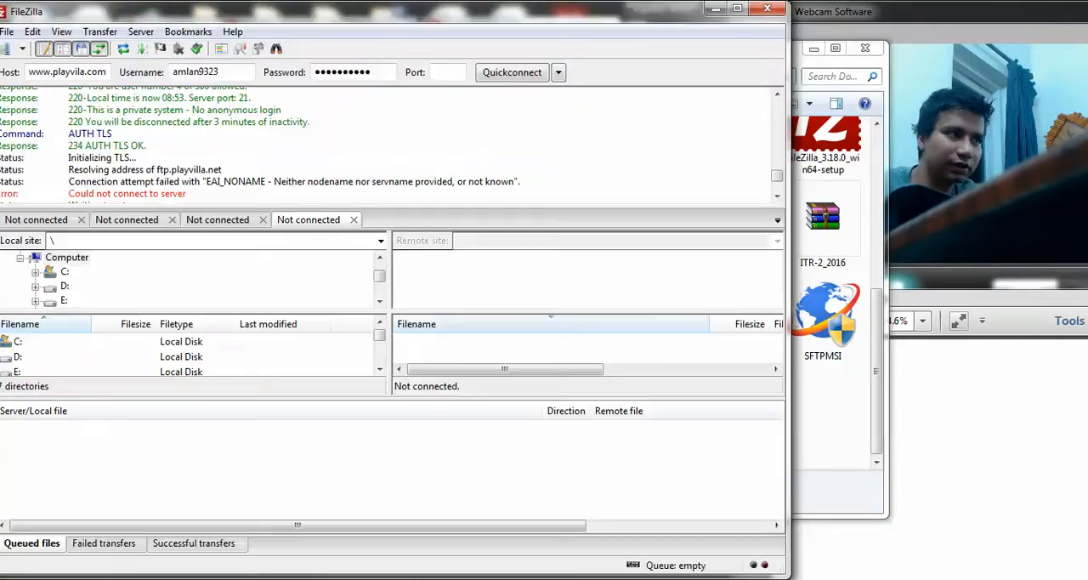
pyautogui.click(7, 31)
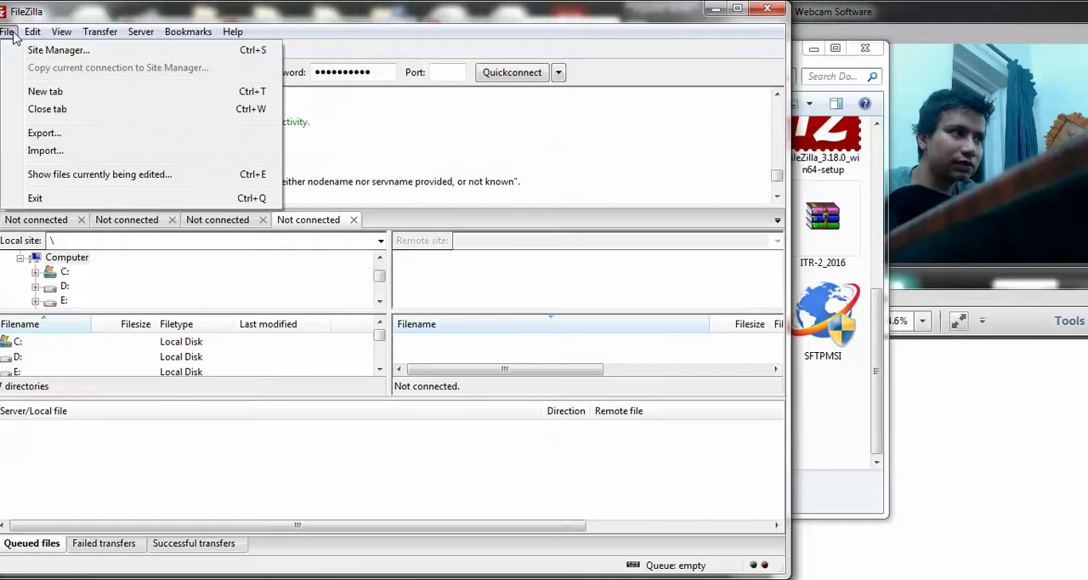
pyautogui.click(26, 199)
# Retry the installation and finish setup with 'Start FileZilla now' checked
pyautogui.click(606, 352)
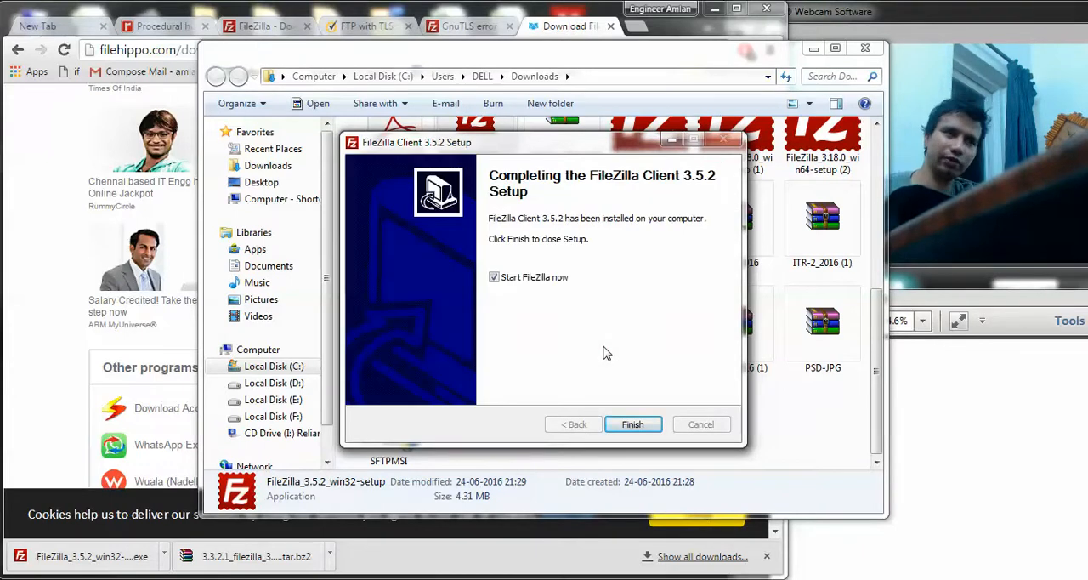
pyautogui.click(641, 428)
pyautogui.write('www')
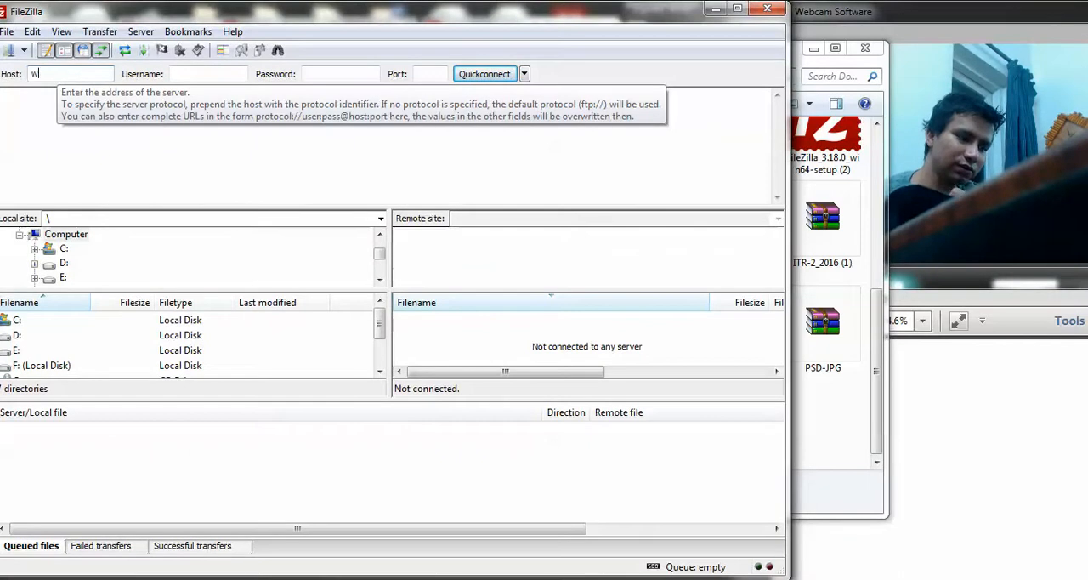
pyautogui.write('.playv')
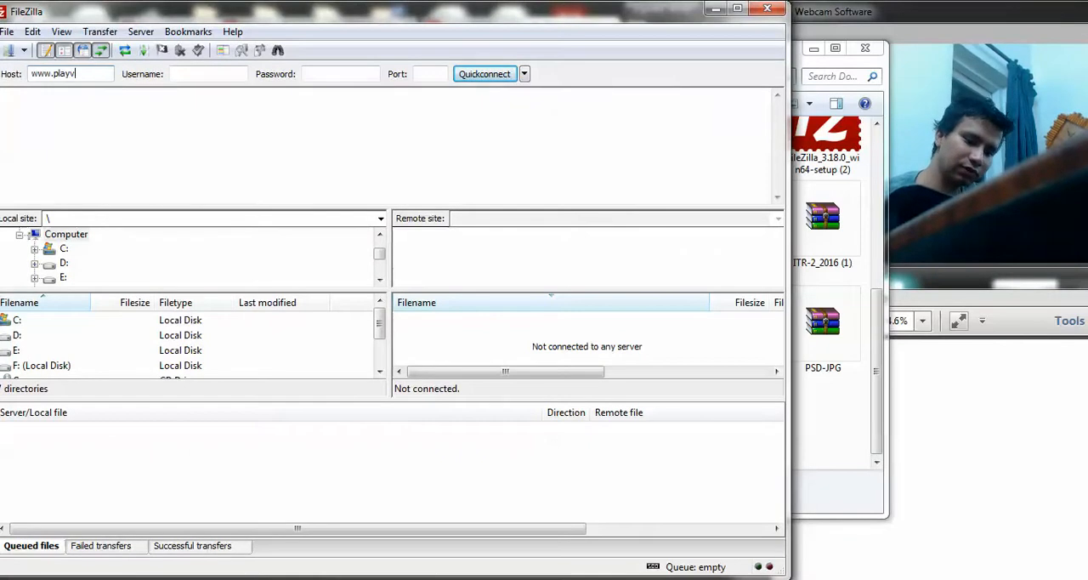
pyautogui.write('ila.com')
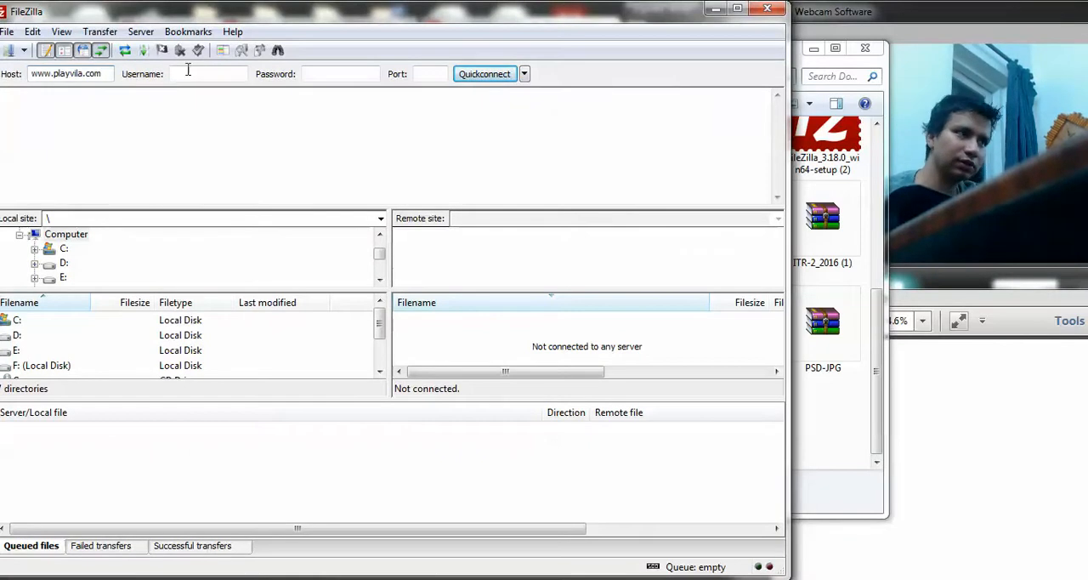
pyautogui.click(203, 73)
pyautogui.write('amlan')
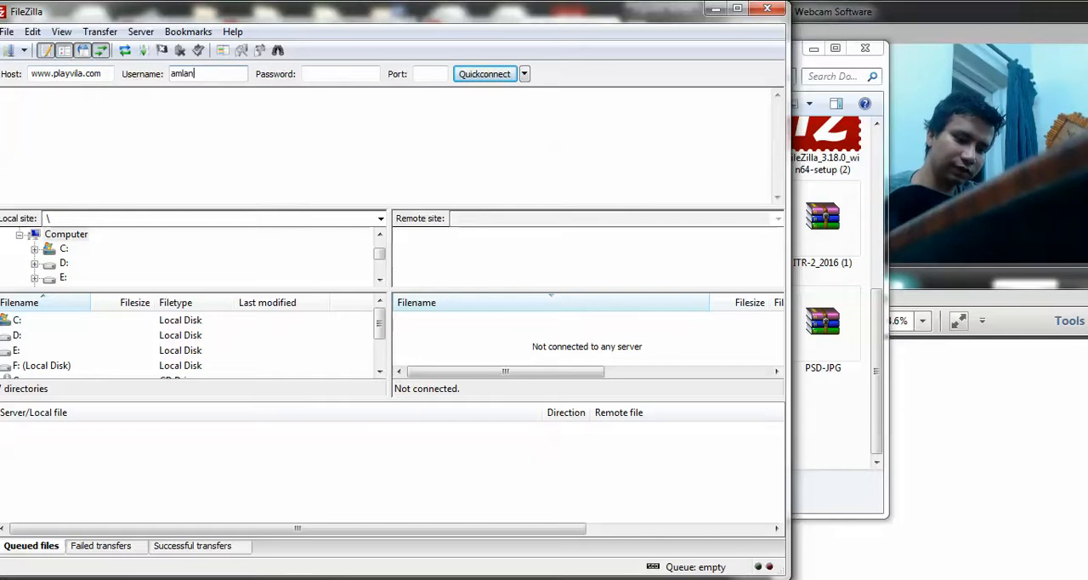
pyautogui.write('9323')
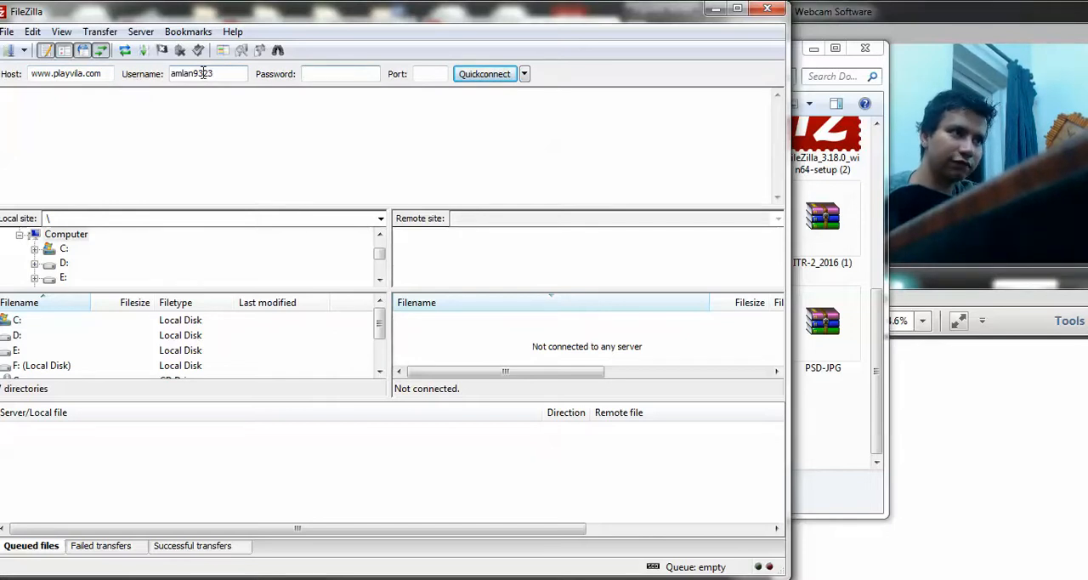
pyautogui.press('Tab')
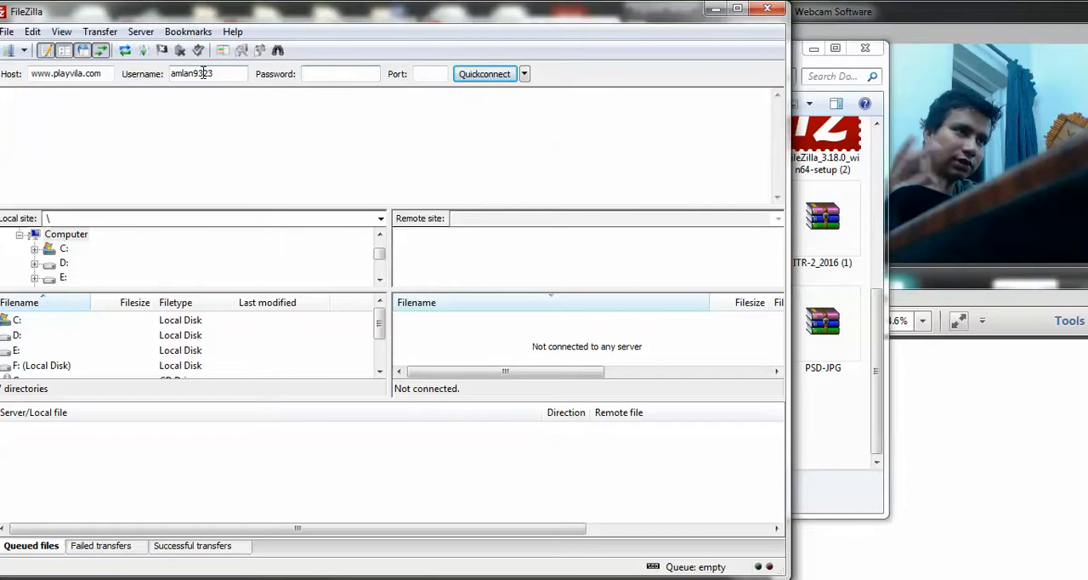
pyautogui.write('*****')
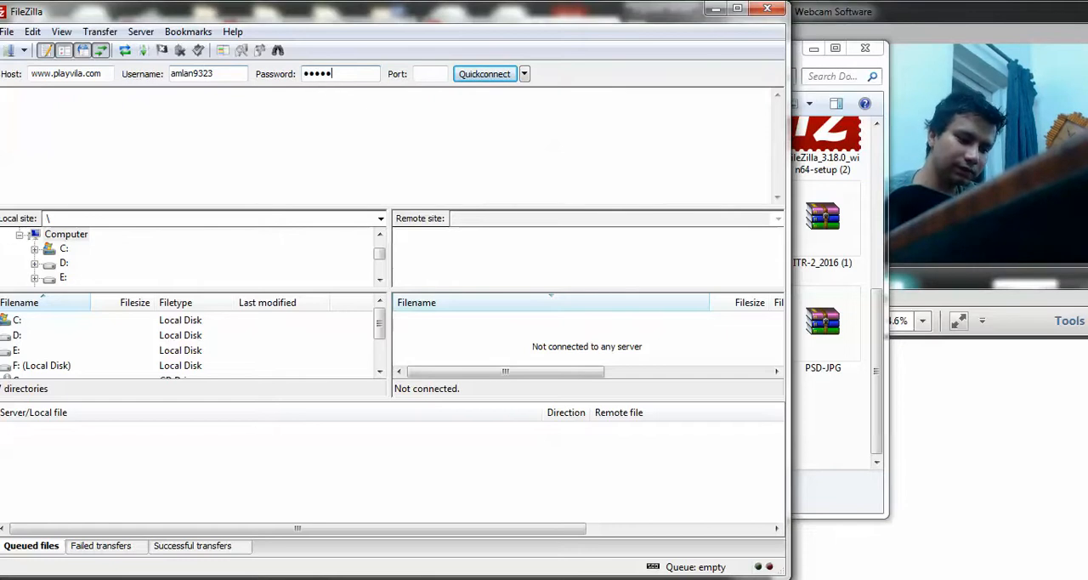
pyautogui.write('*****')
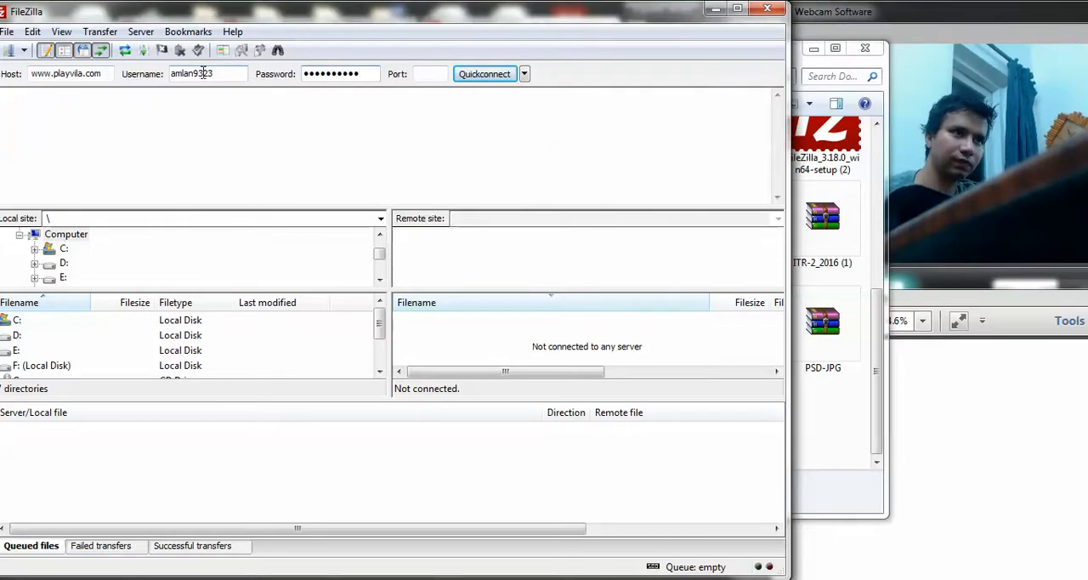
pyautogui.click(489, 78)
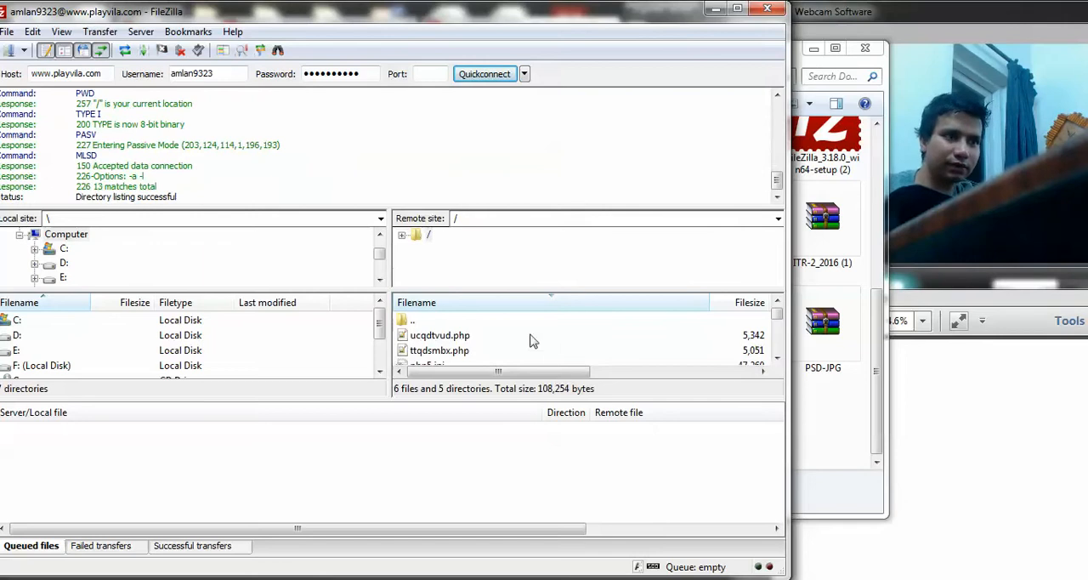
# Scroll the remote root listing down and back up to inspect its 6 files and 5 directories
pyautogui.click(777, 359)
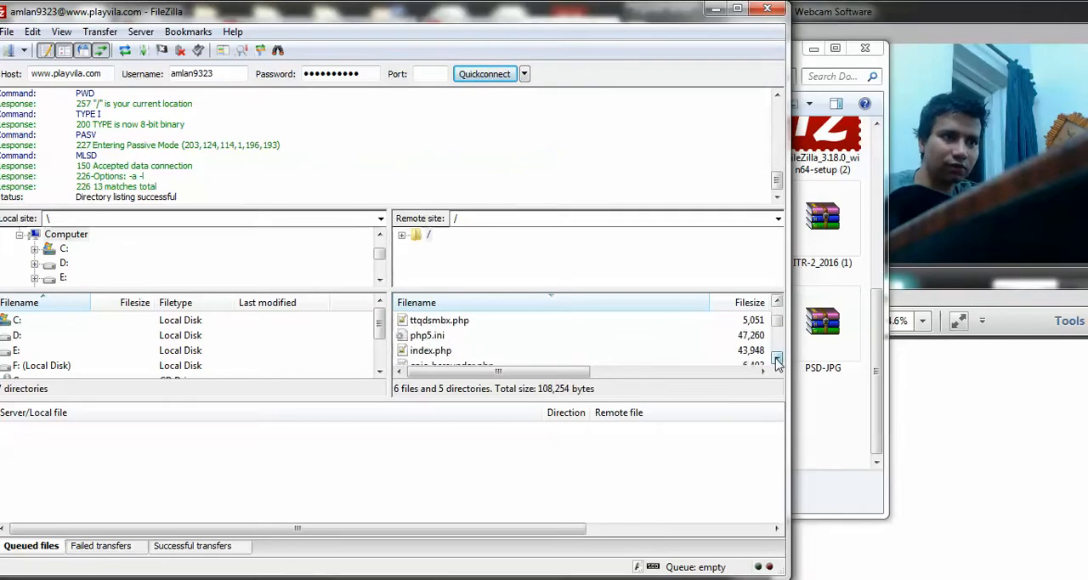
pyautogui.click(777, 360)
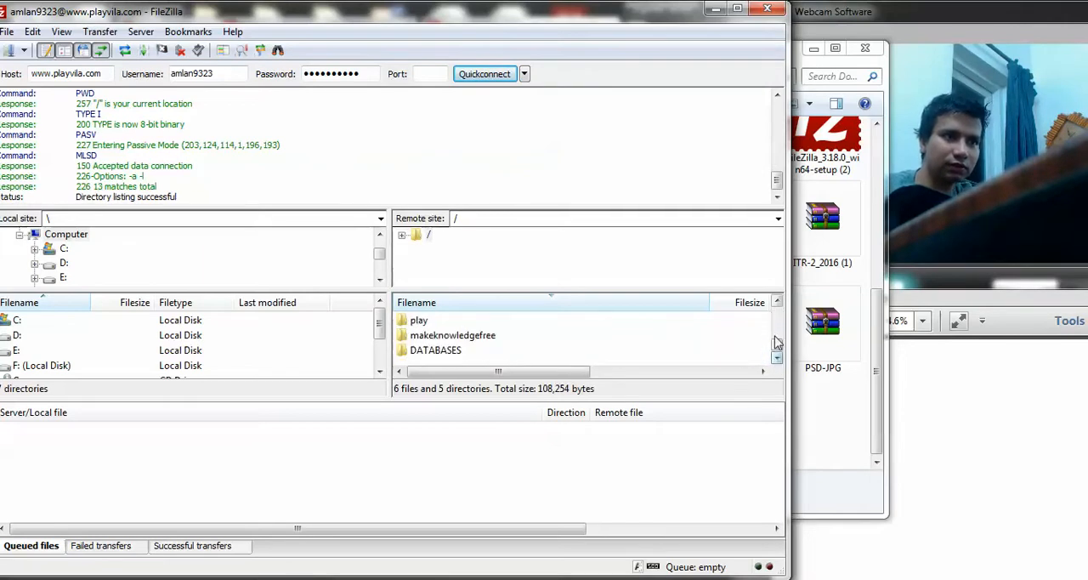
pyautogui.click(777, 304)
pyautogui.click(777, 304)
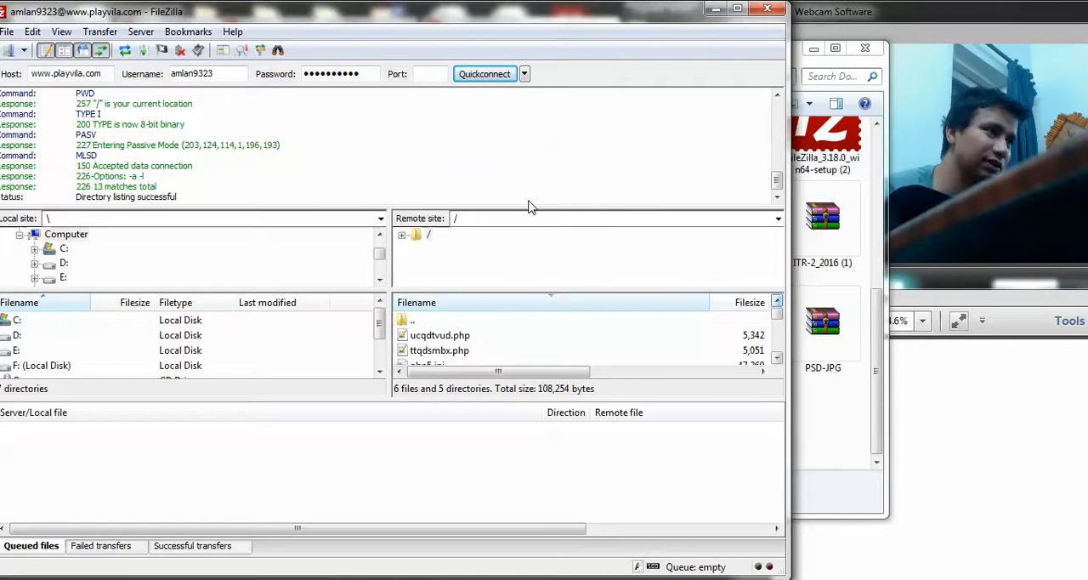
pyautogui.click(7, 31)
pyautogui.moveTo(33, 32)
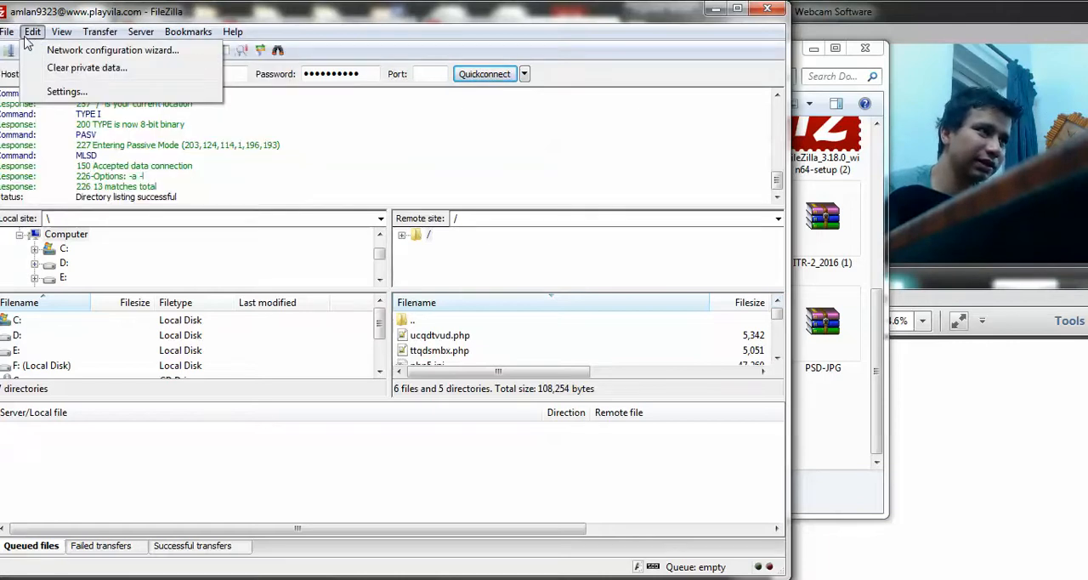
pyautogui.click(34, 49)
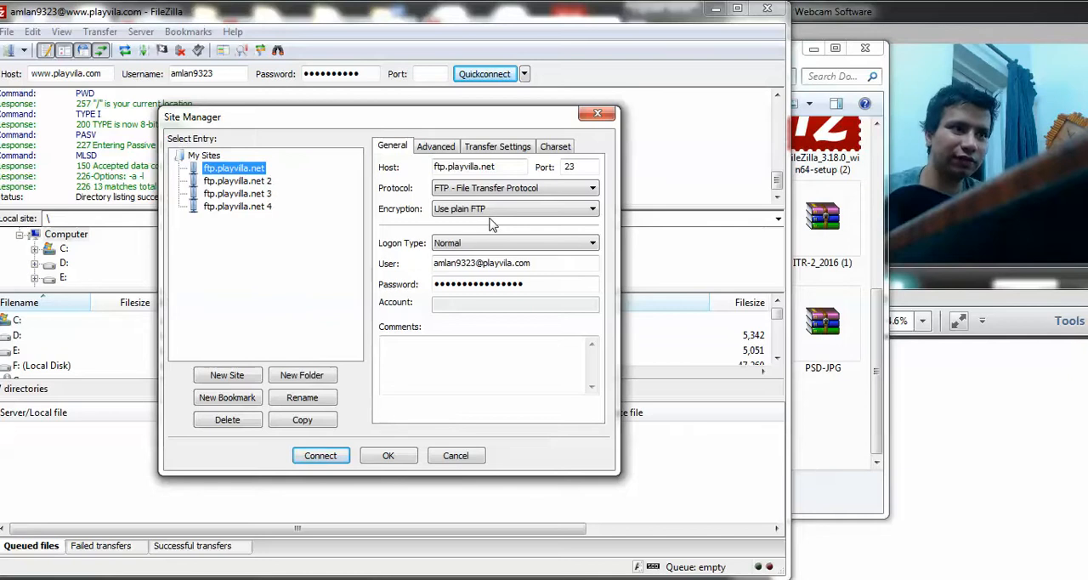
pyautogui.click(495, 210)
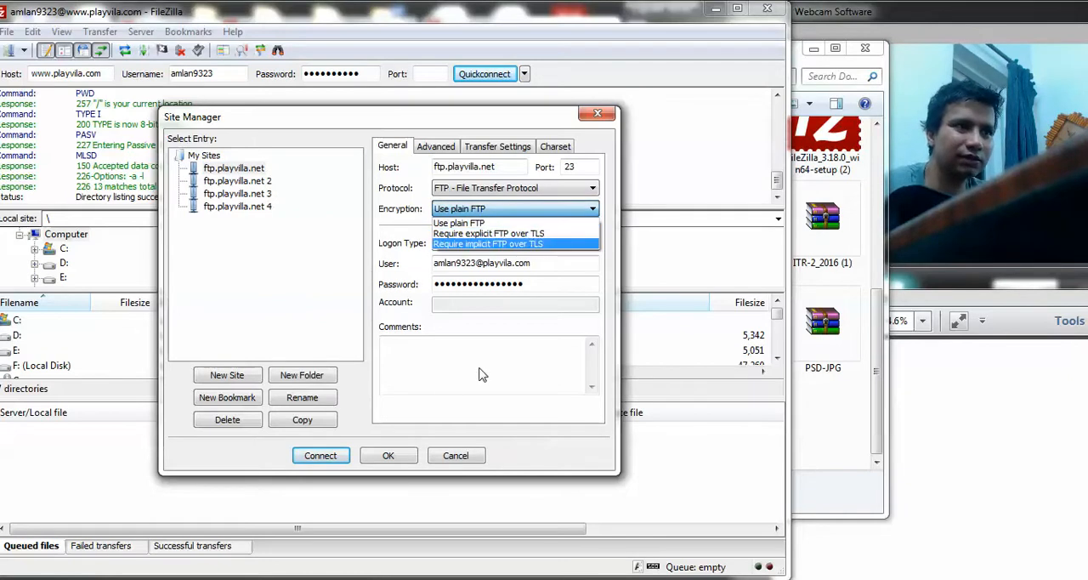
pyautogui.click(409, 391)
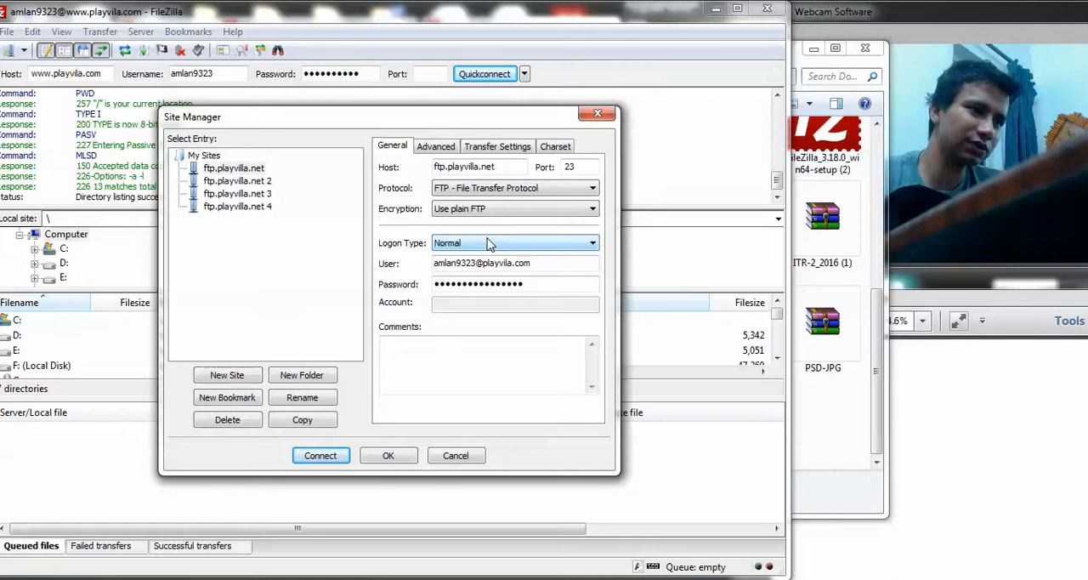
pyautogui.click(596, 114)
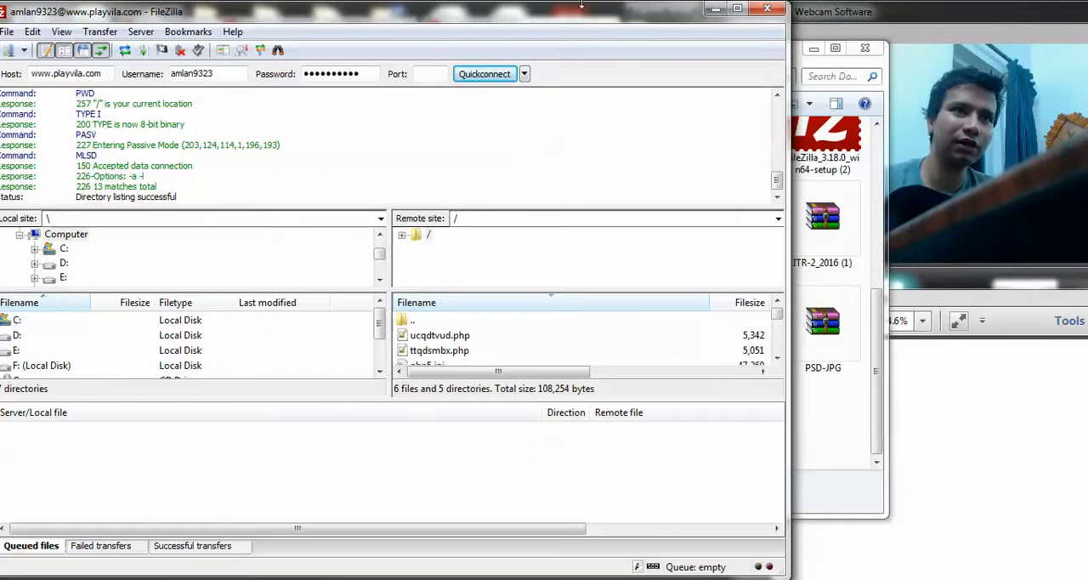
pyautogui.click(813, 49)
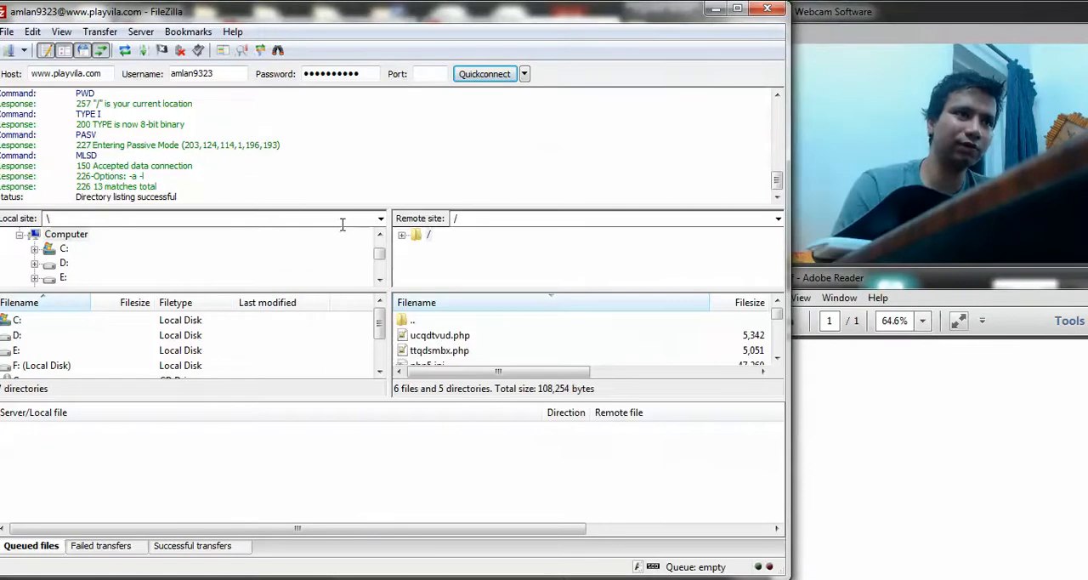
pyautogui.hotkey('alt', 'Tab')
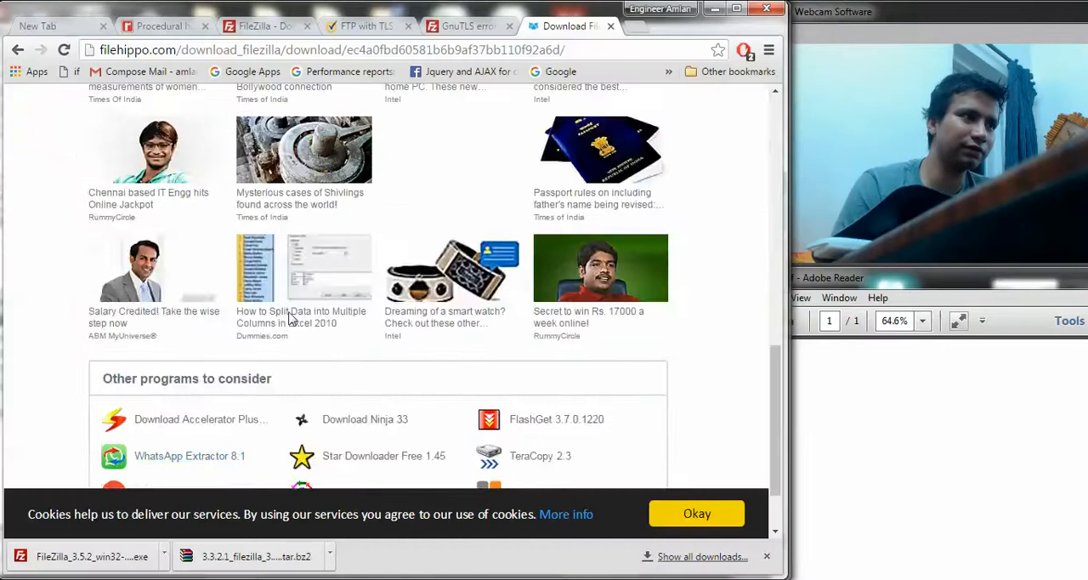
pyautogui.scroll(10, 383, 297)
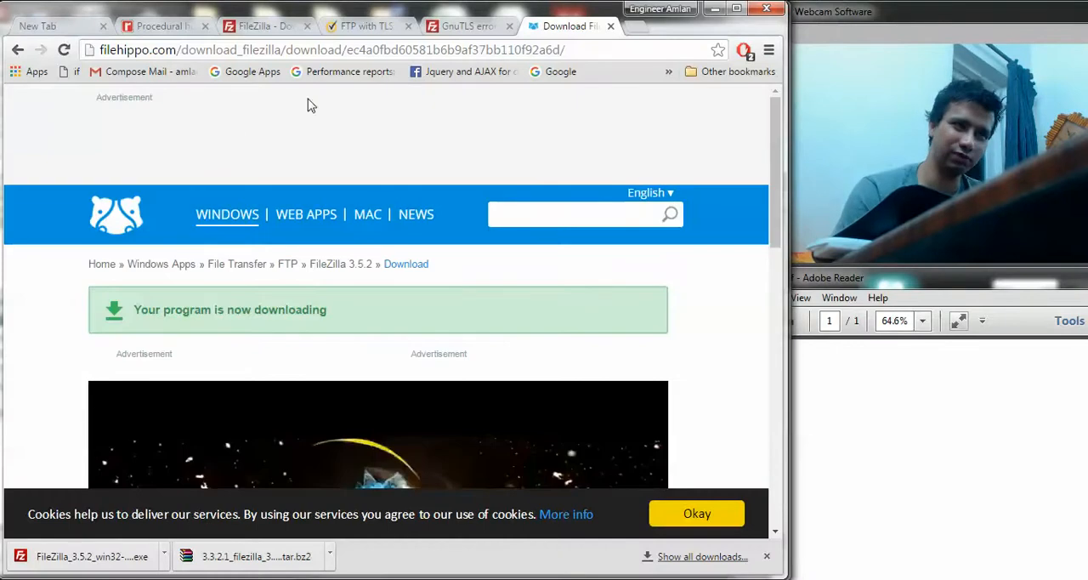
pyautogui.click(715, 8)
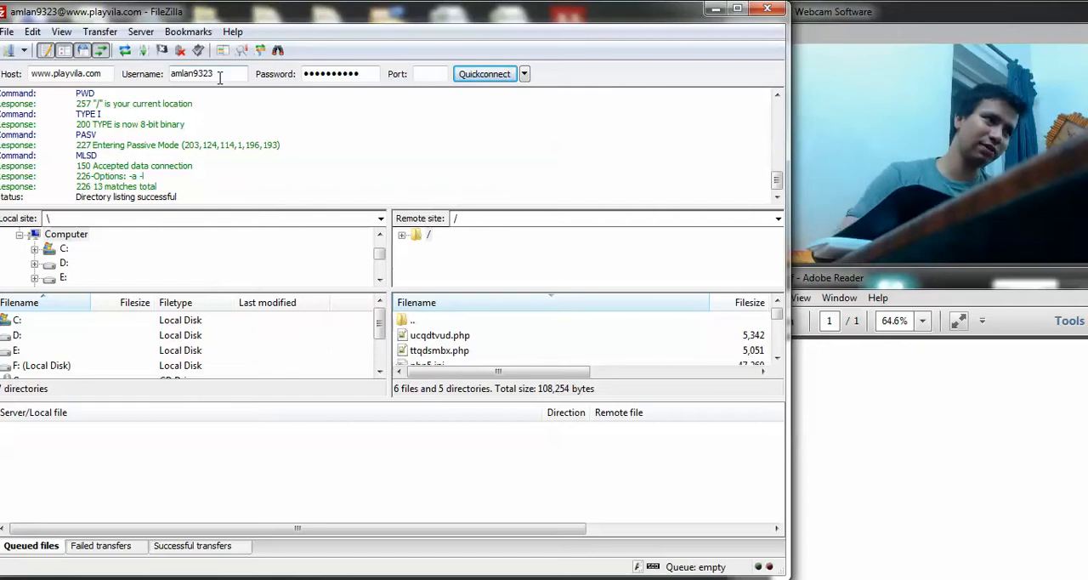
pyautogui.click(8, 32)
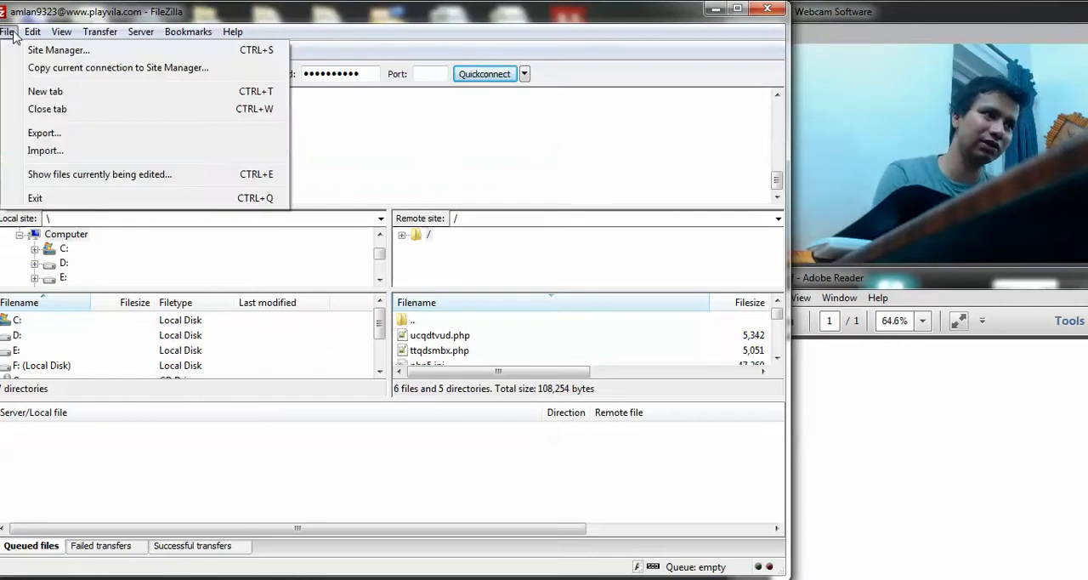
pyautogui.click(26, 51)
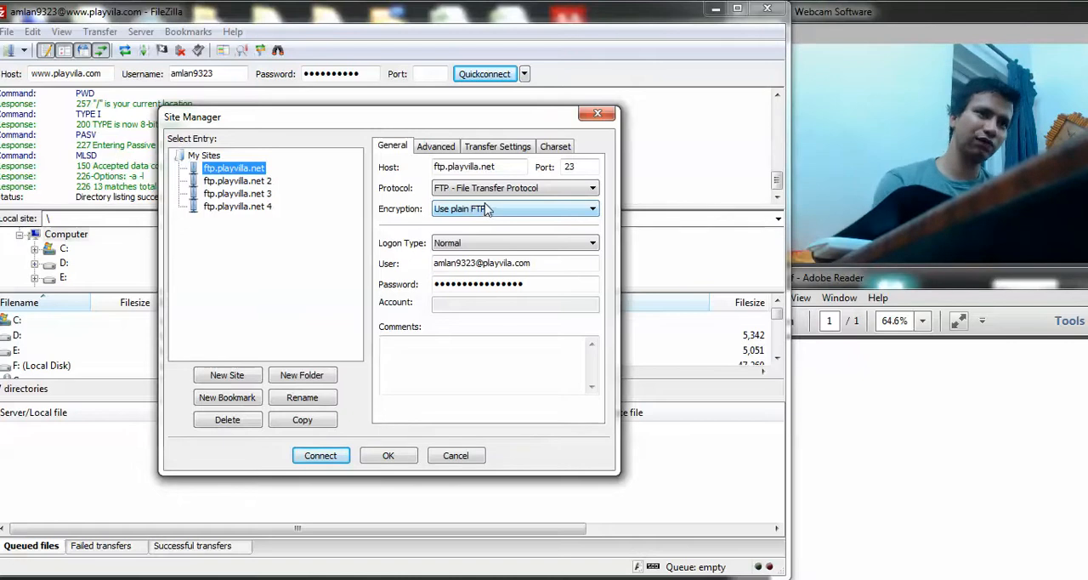
pyautogui.click(593, 117)
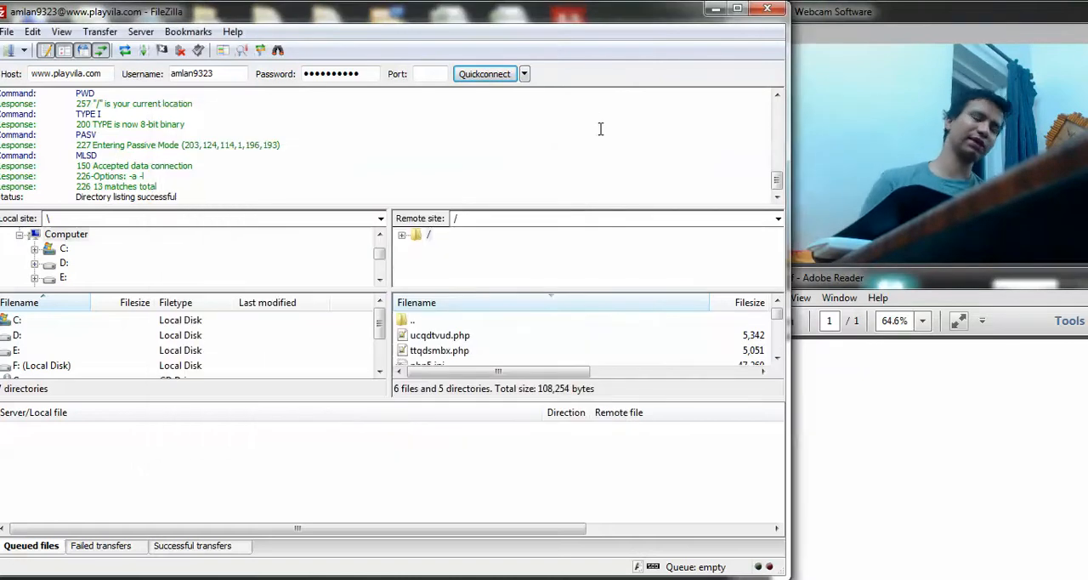